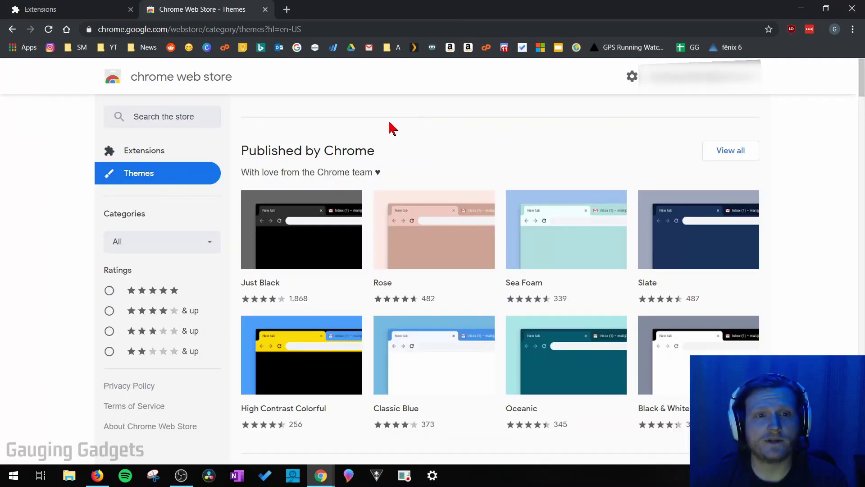
scroll(313, 126, down, 1)
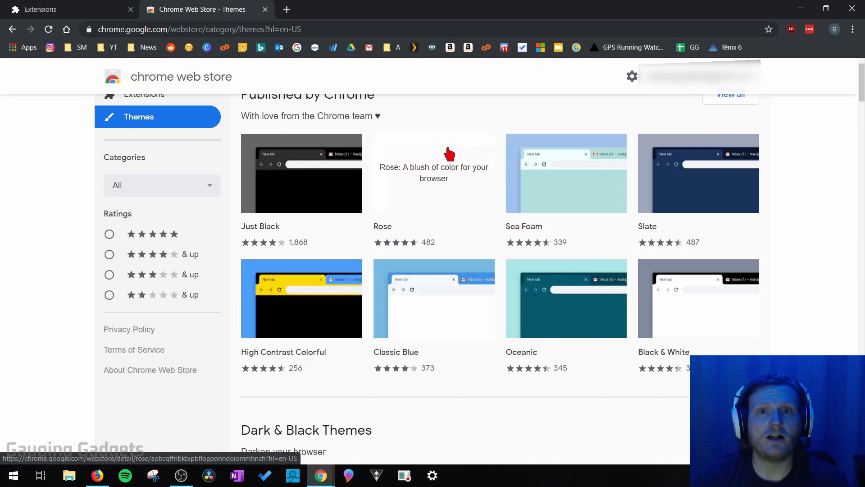
scroll(506, 260, down, 3)
scroll(507, 260, down, 1)
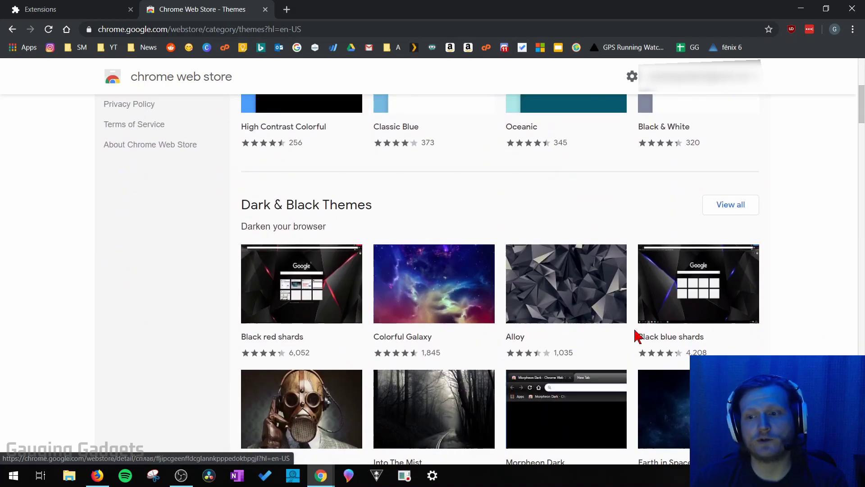
scroll(438, 248, up, 4)
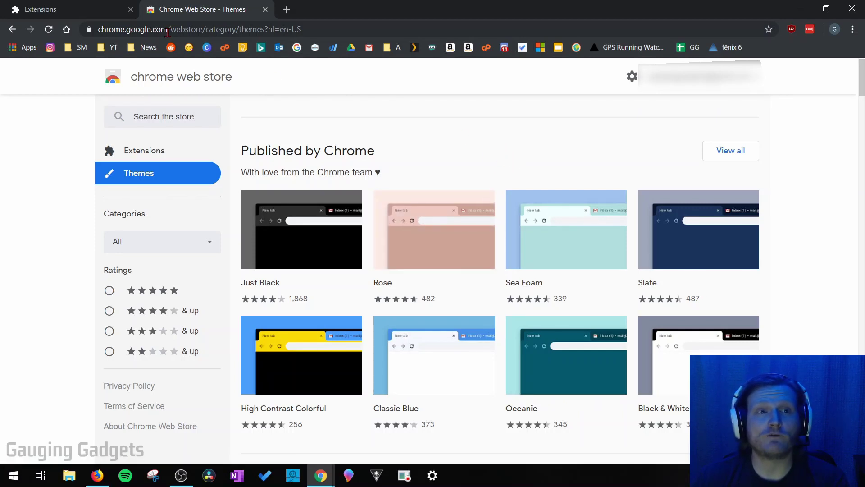
Step: Close the Extensions tab and open a fresh new tab page beside the Themes tab
middle_click(93, 14)
key(ctrl+t)
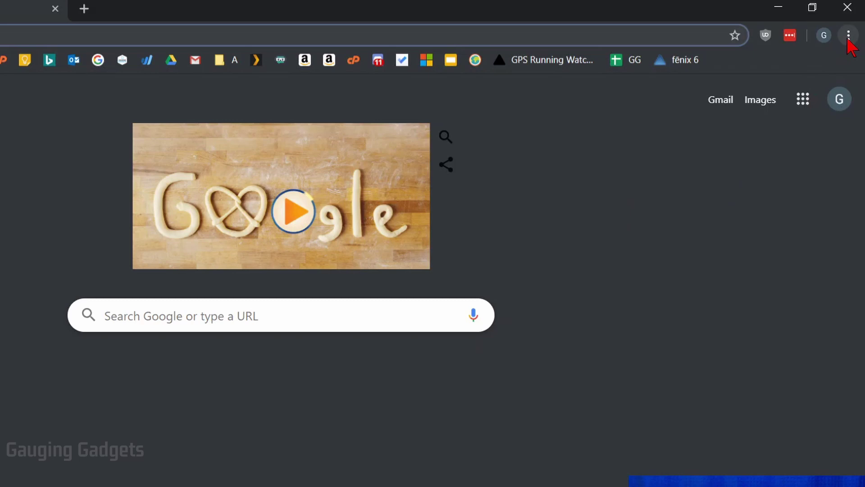
Step: Go to Settings > About Chrome to confirm Chrome 77.0.3865.90 is up to date
click(848, 37)
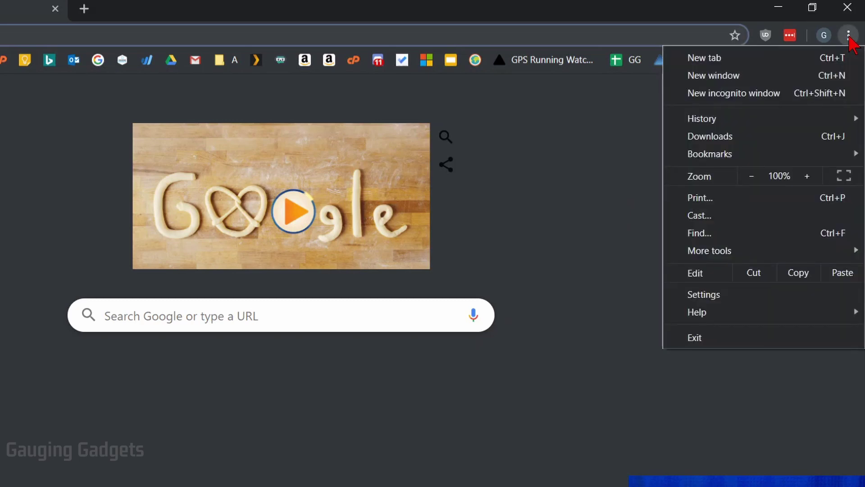
click(729, 302)
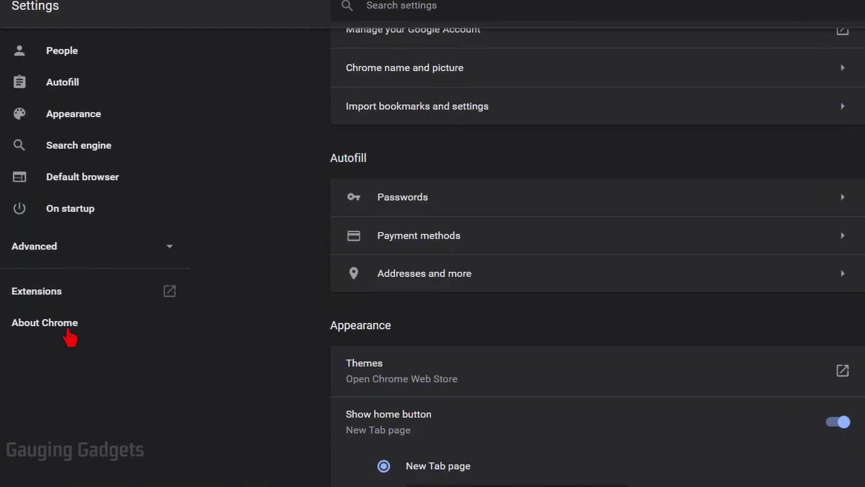
click(54, 331)
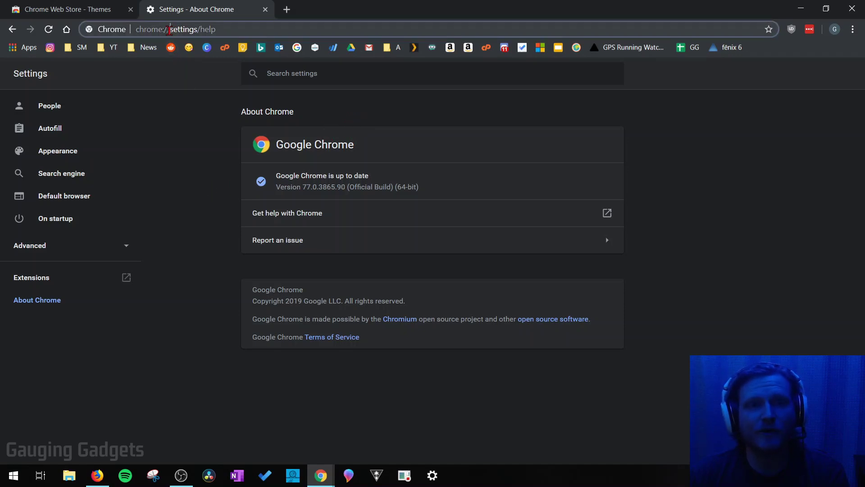
Step: Change the address from chrome://settings/help to chrome://flags and focus the flag search box
drag(171, 29, 246, 28)
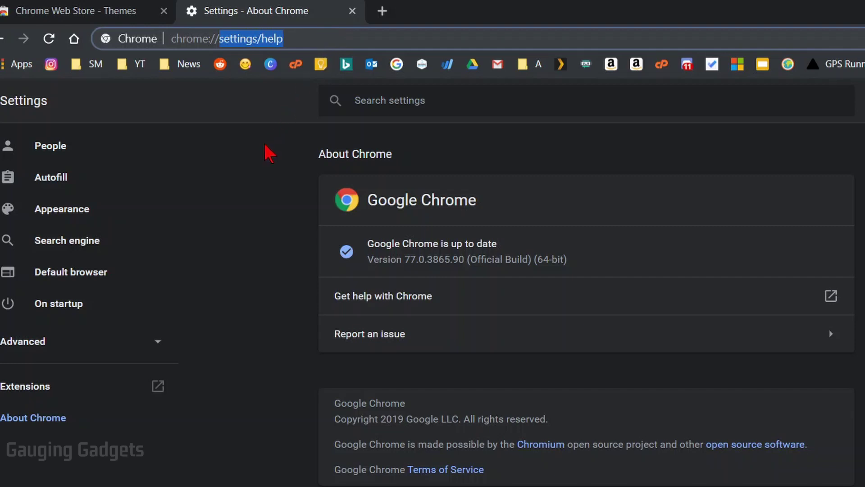
key(BackSpace)
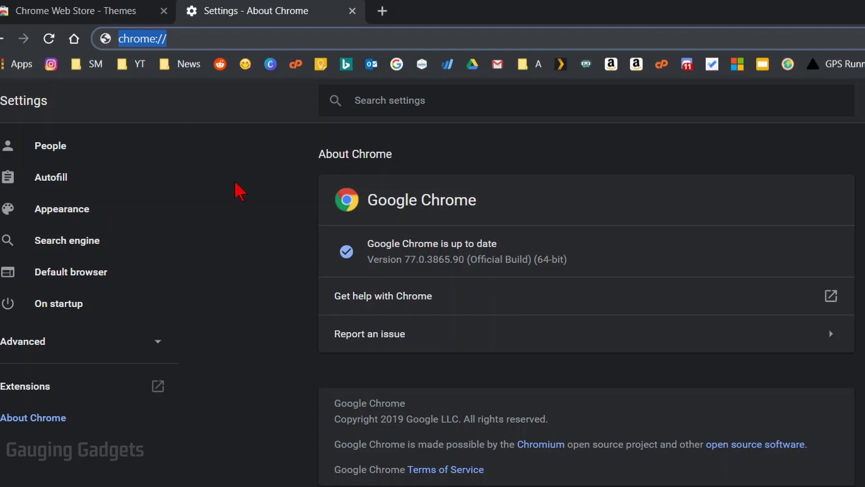
click(196, 41)
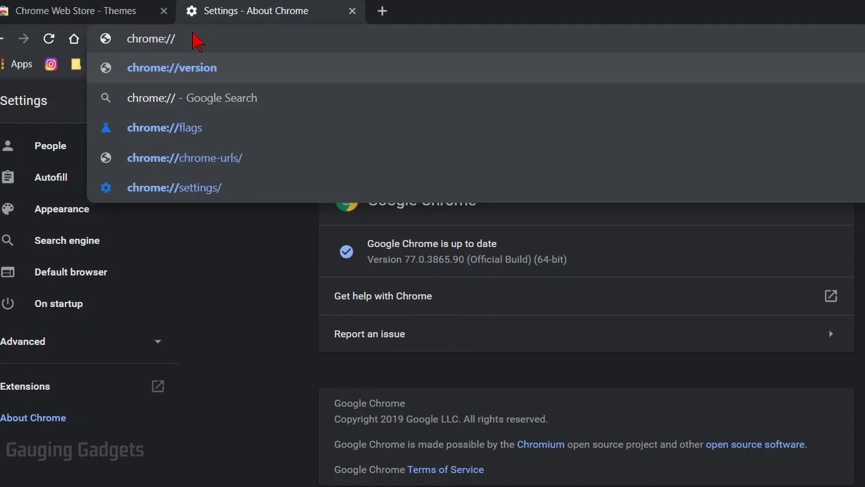
text(flags)
key(Return)
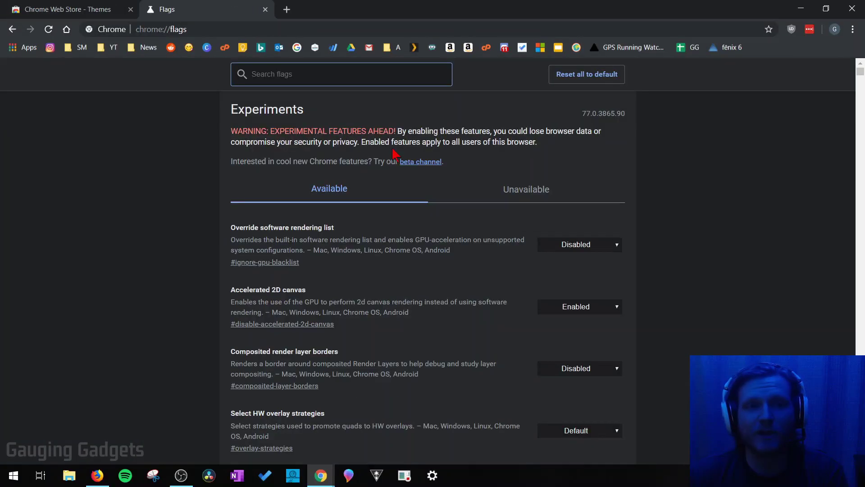
click(295, 77)
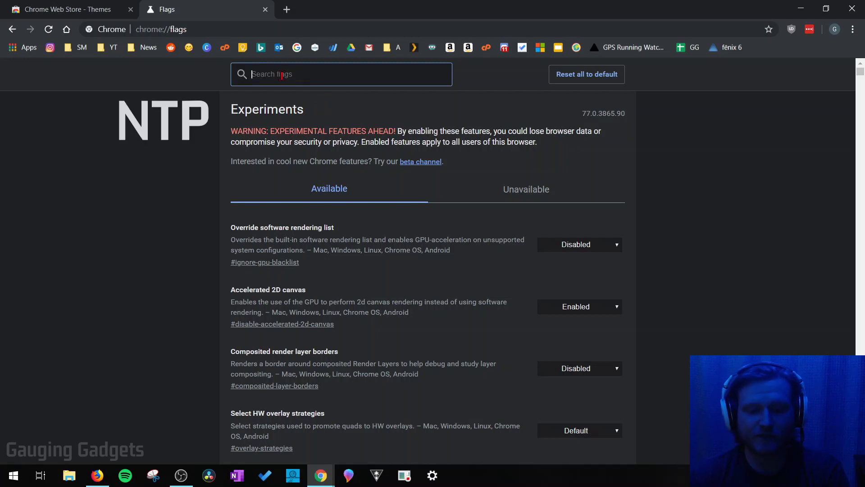
text(ntp)
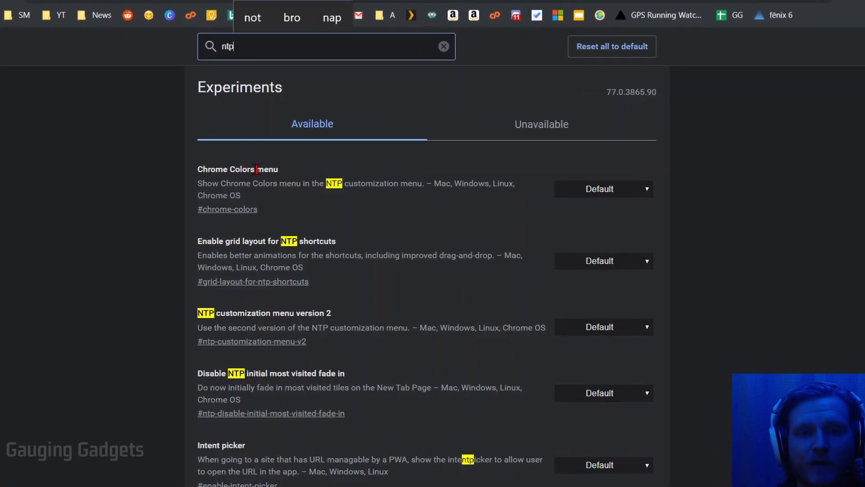
Step: Set Chrome Colors menu and NTP customization menu version 2 to Enabled, then relaunch Chrome
click(653, 186)
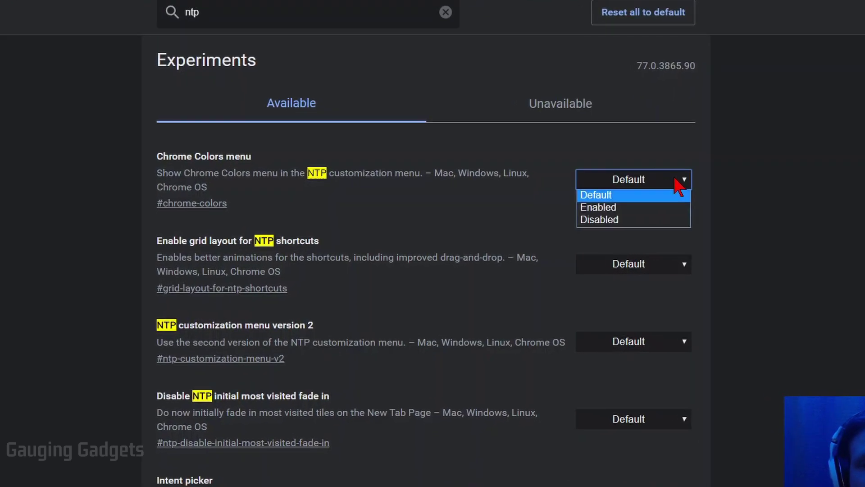
click(639, 206)
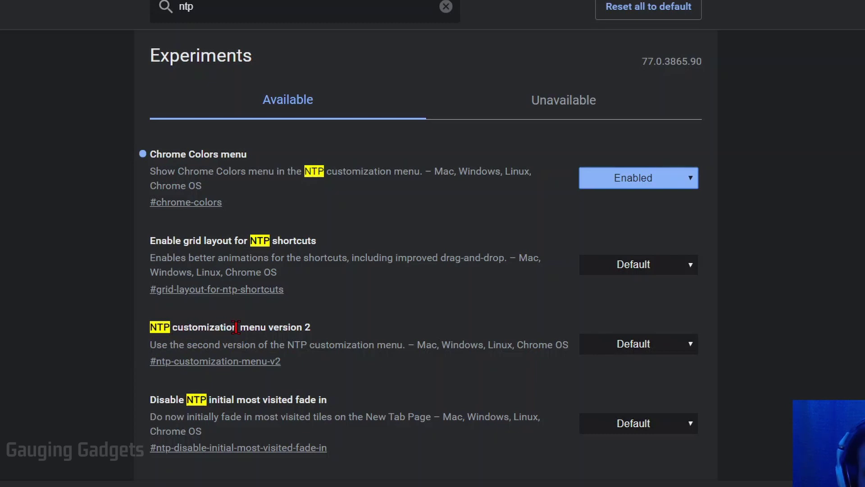
click(661, 348)
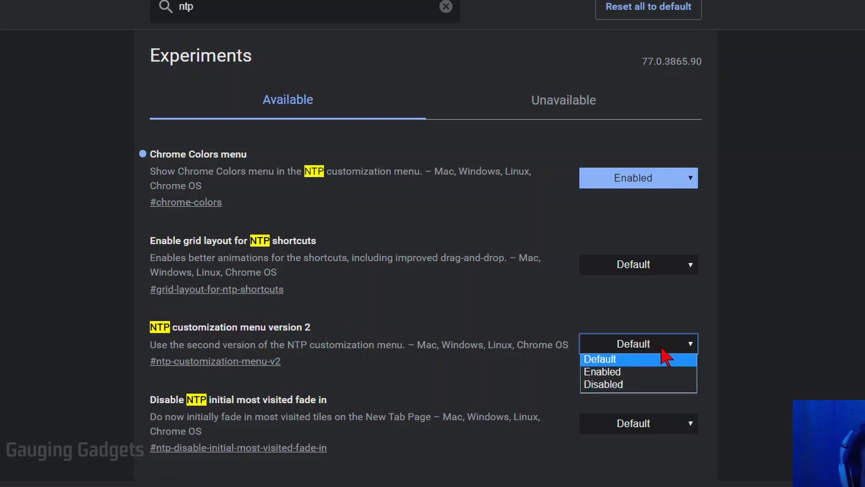
click(630, 372)
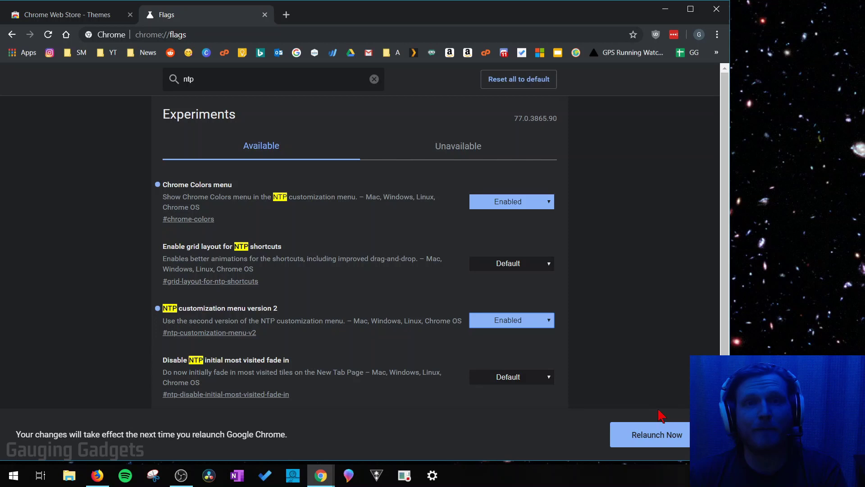
click(636, 449)
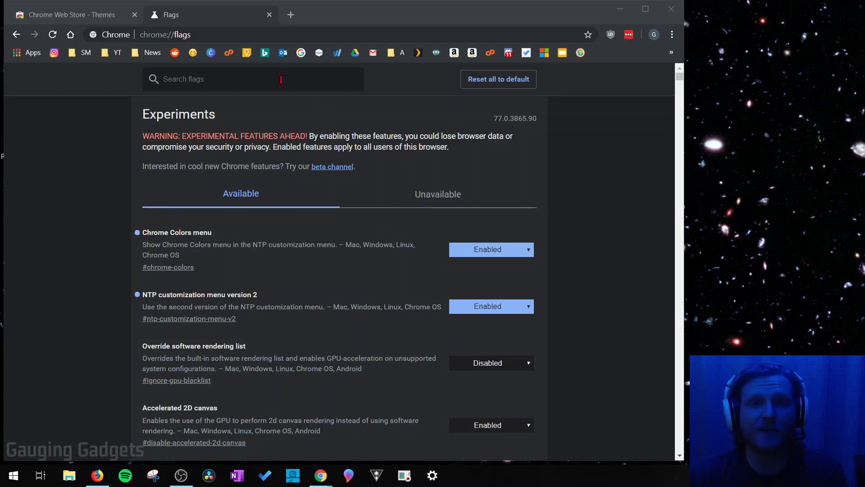
click(290, 15)
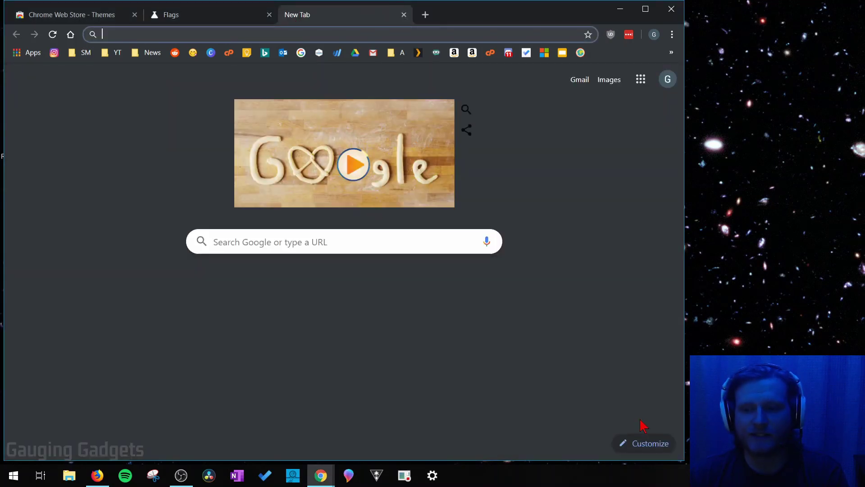
click(645, 443)
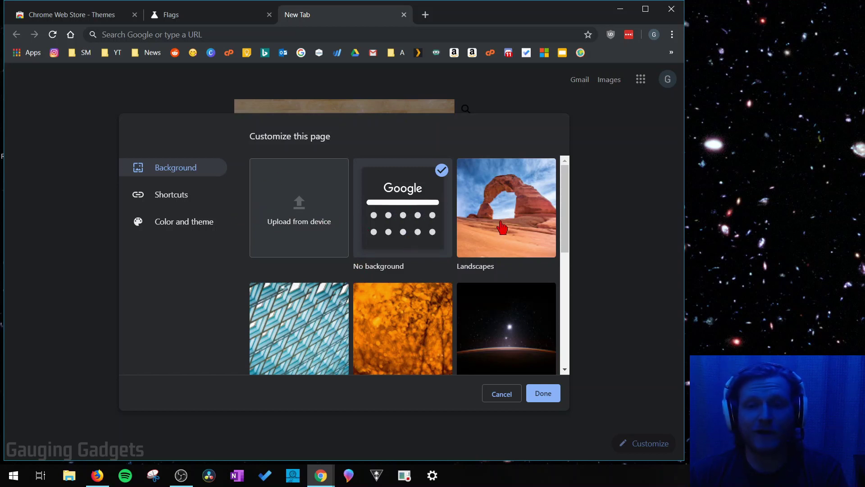
scroll(501, 231, down, 2)
scroll(499, 237, down, 2)
scroll(499, 236, down, 1)
scroll(500, 237, up, 2)
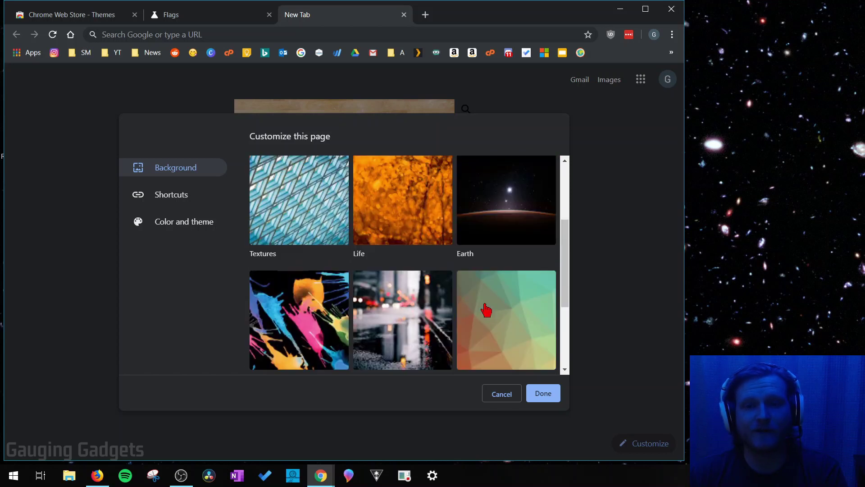
scroll(504, 235, up, 2)
click(503, 233)
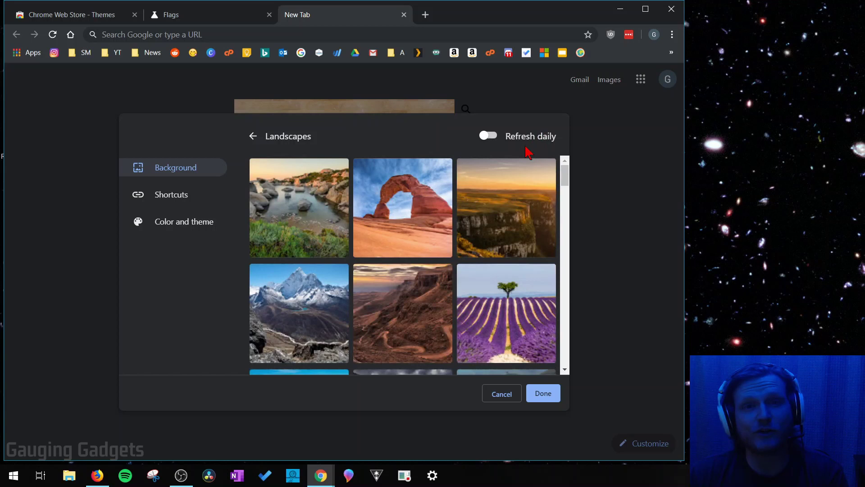
click(253, 137)
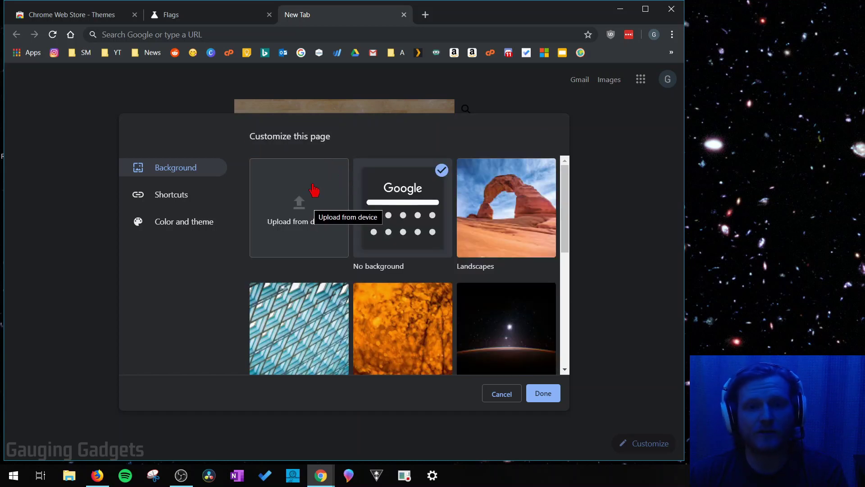
Step: Upload 'wallpaper deep field' as the new tab background and reopen Customize on Shortcuts
click(301, 213)
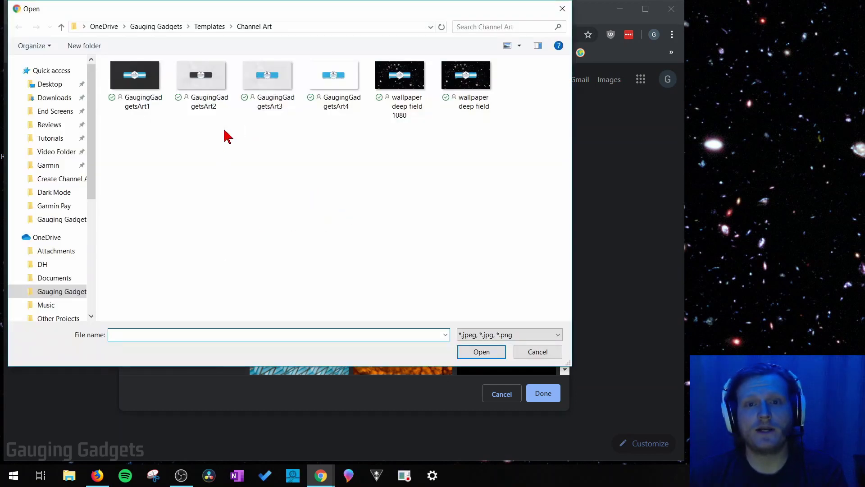
double_click(403, 95)
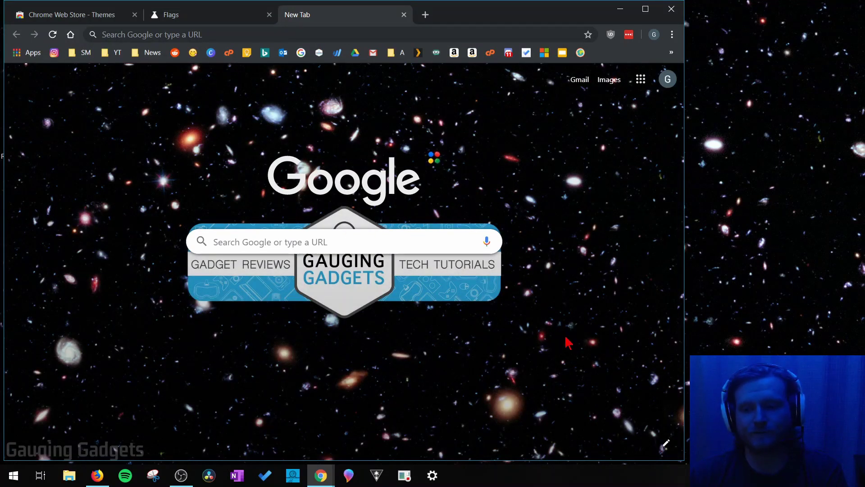
click(664, 445)
click(186, 198)
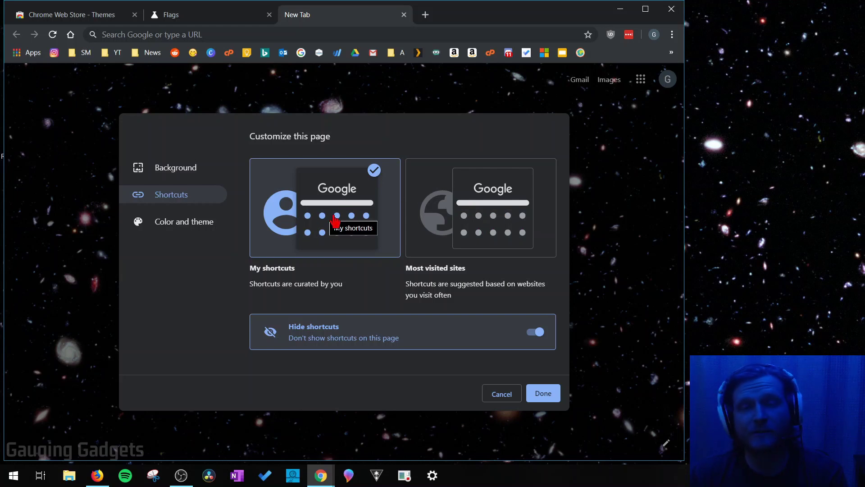
Step: Toggle Hide shortcuts off and back on, then close the customization dialog to save
click(535, 334)
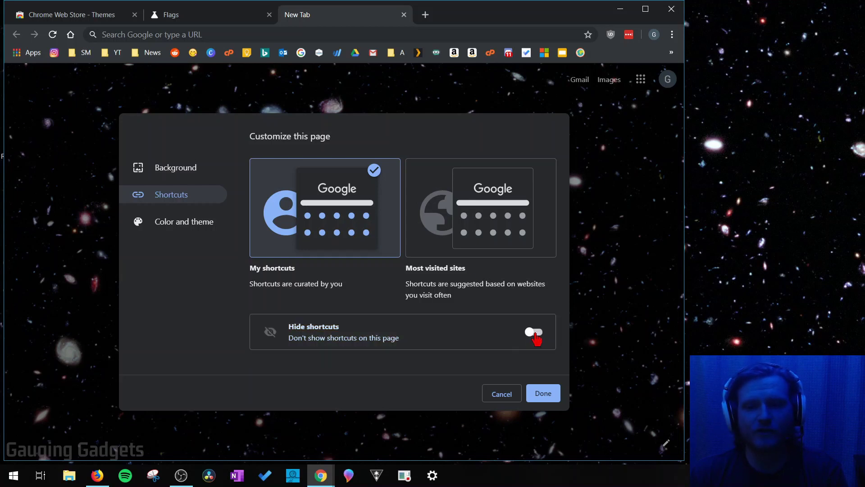
click(534, 334)
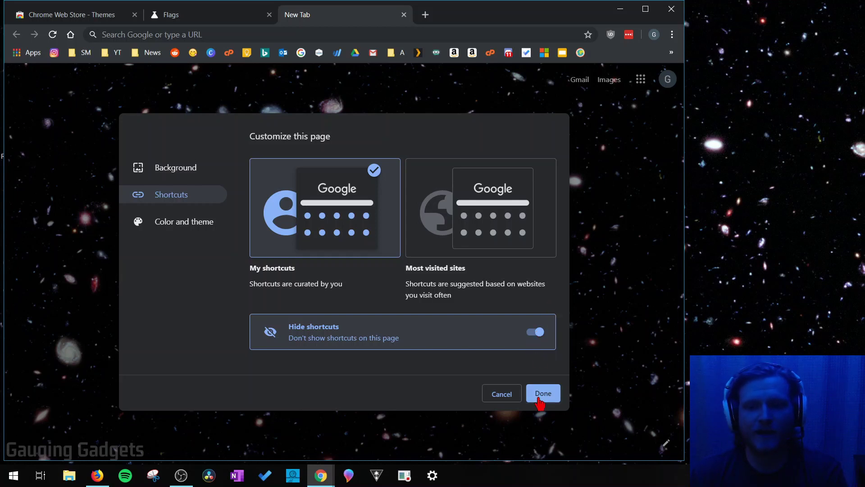
key(Escape)
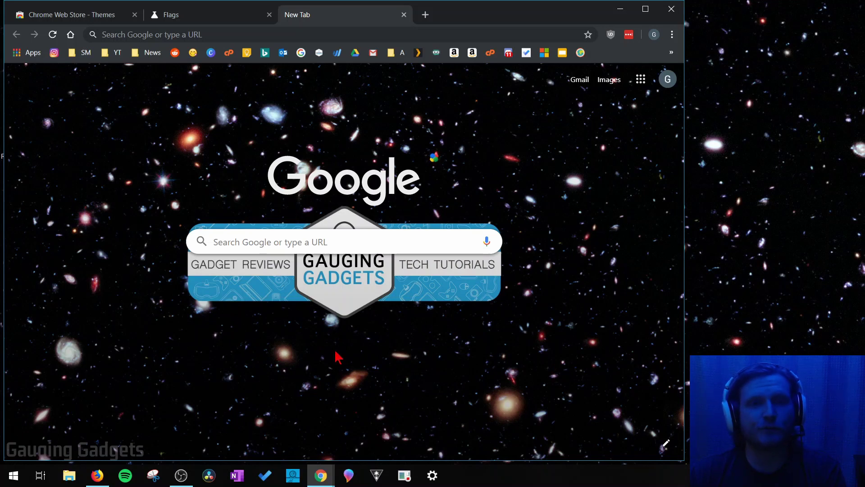
Step: Reopen the page customization on its Color and theme section
click(665, 444)
click(171, 195)
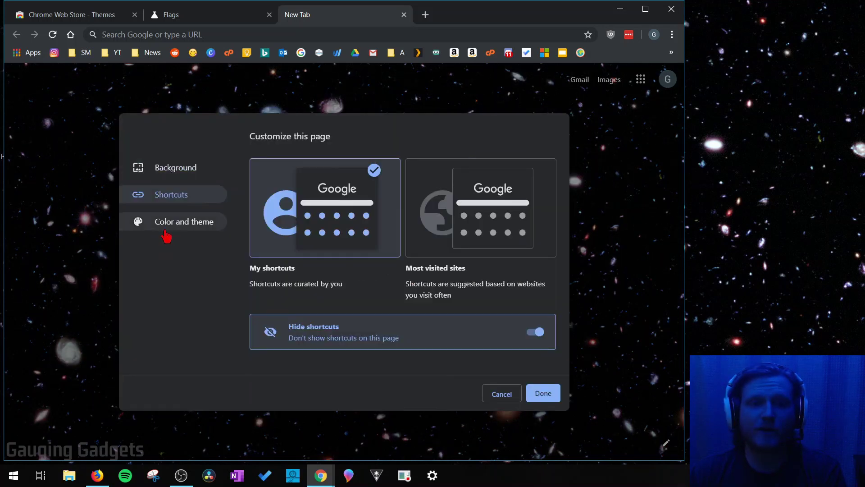
click(195, 227)
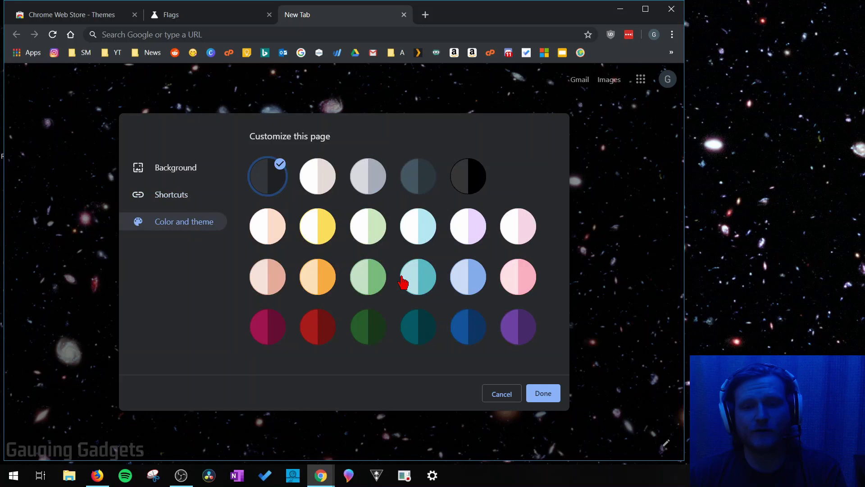
Step: Preview teal, purple, green, yellow, orange, peach, red and magenta swatches, then keep dark blue
click(419, 327)
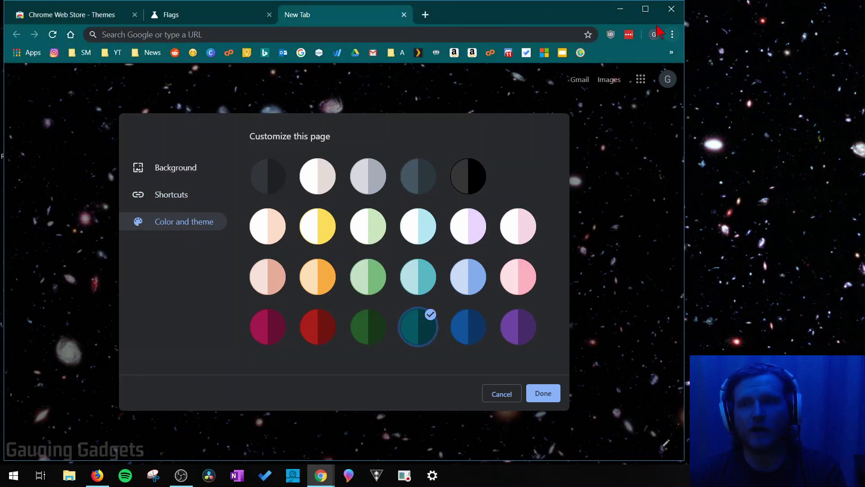
click(468, 328)
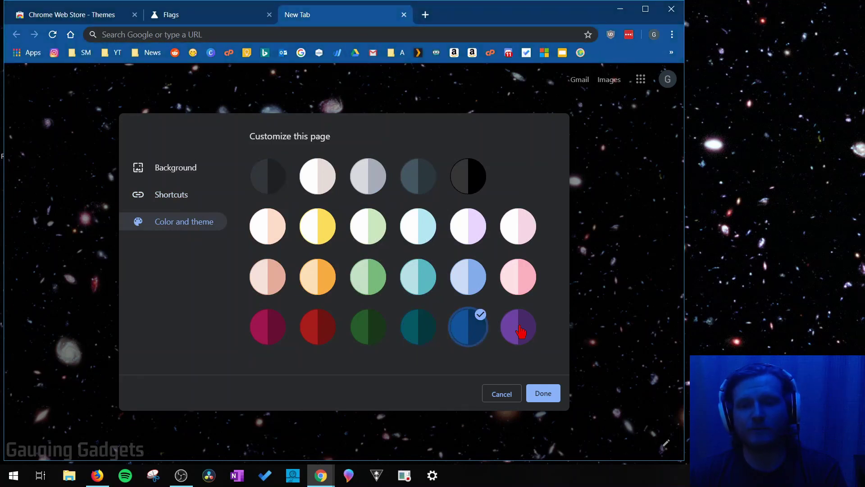
click(518, 330)
click(360, 235)
click(323, 231)
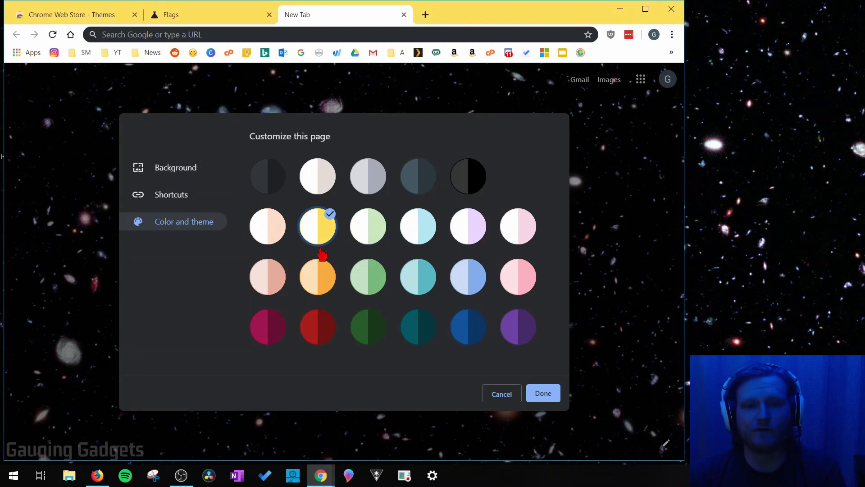
click(322, 282)
click(275, 282)
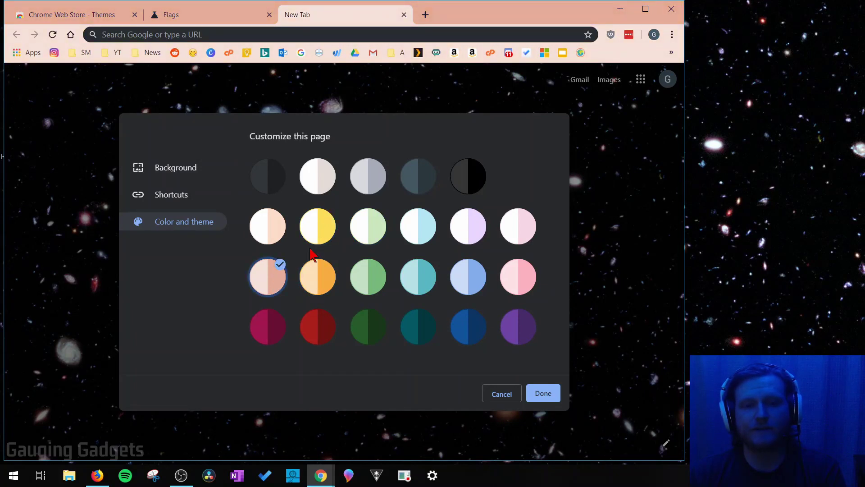
click(369, 277)
click(422, 279)
click(308, 327)
click(264, 331)
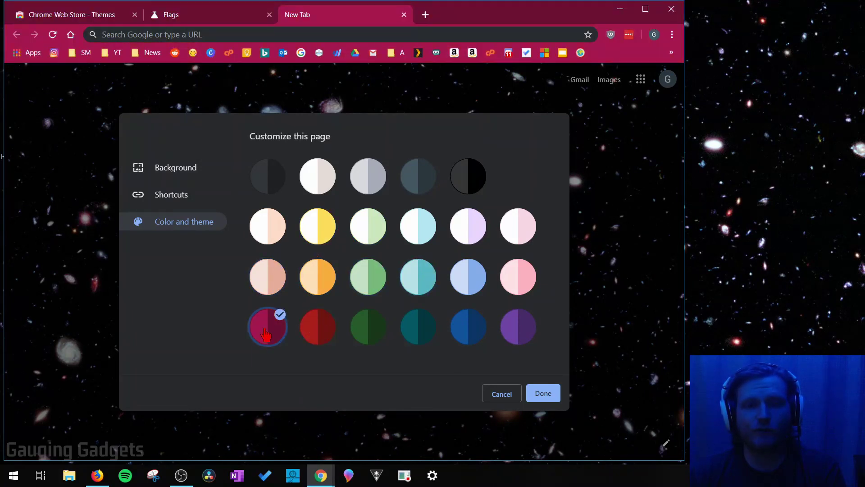
click(468, 331)
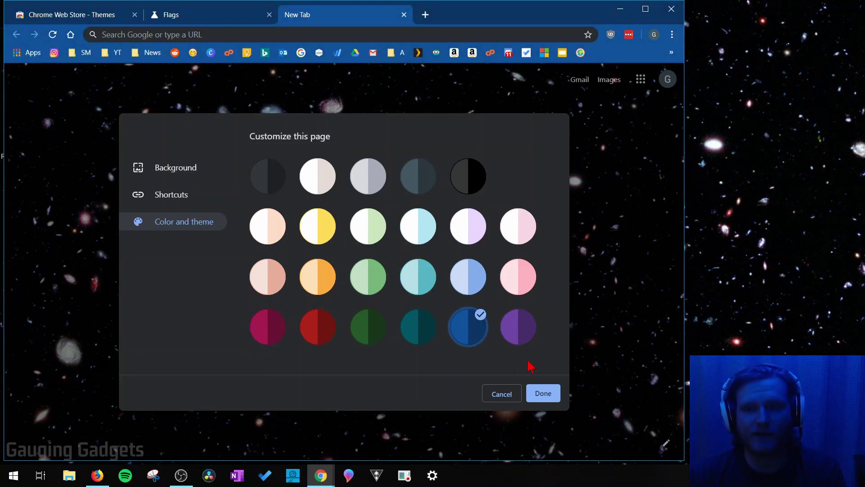
click(543, 394)
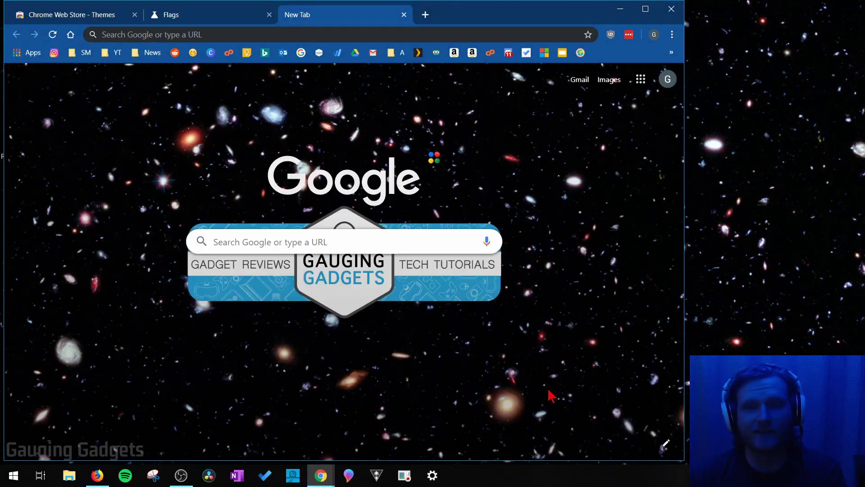